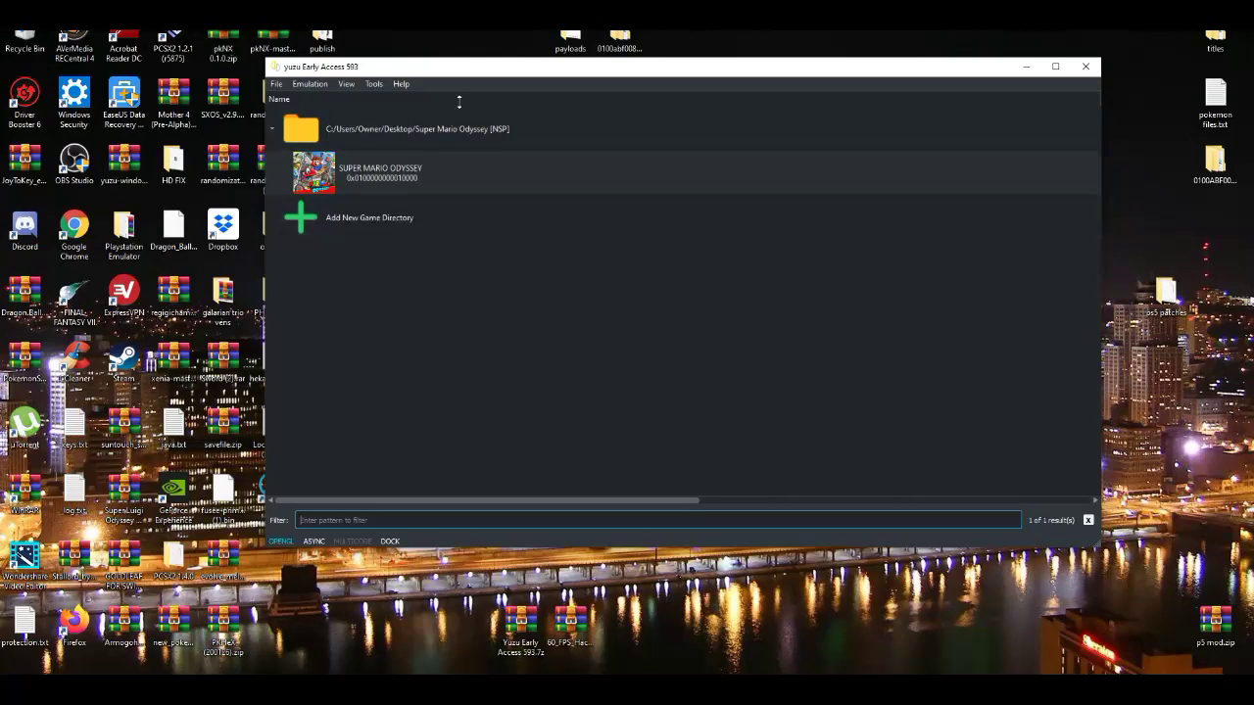
Open the emulator configuration and enable Multicore CPU Emulation in the general settings.
drag(453, 70, 435, 67)
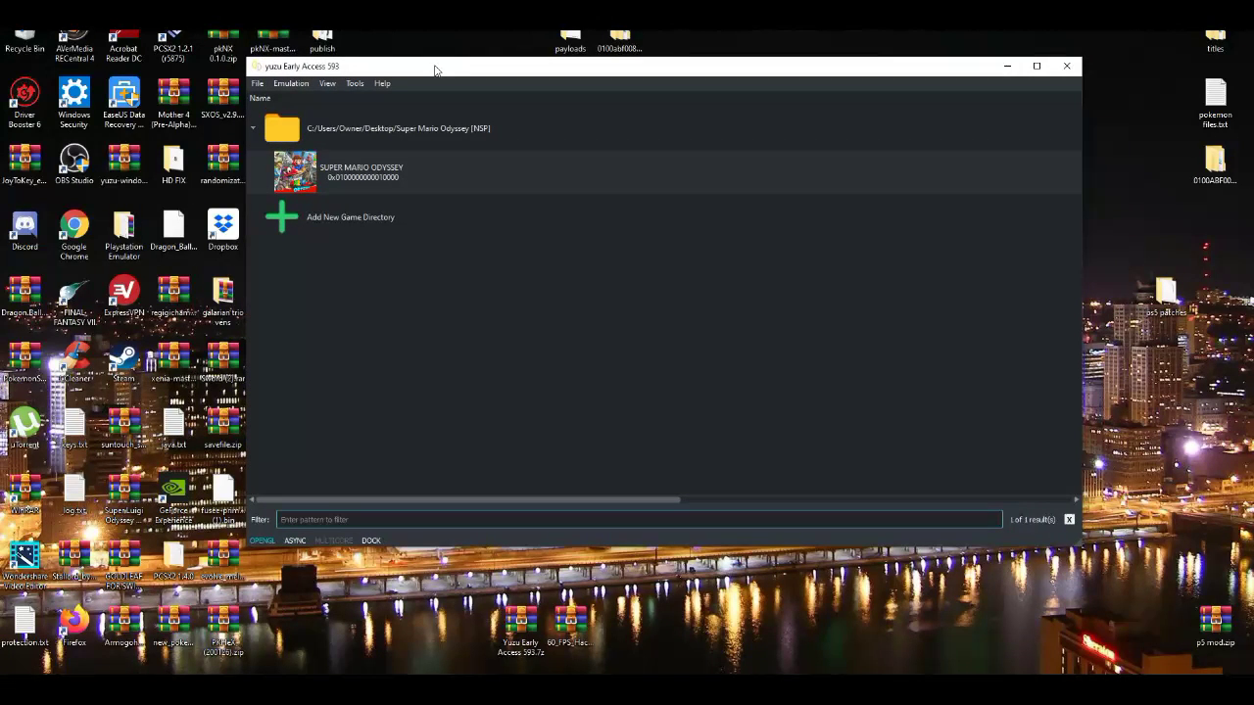
click(290, 83)
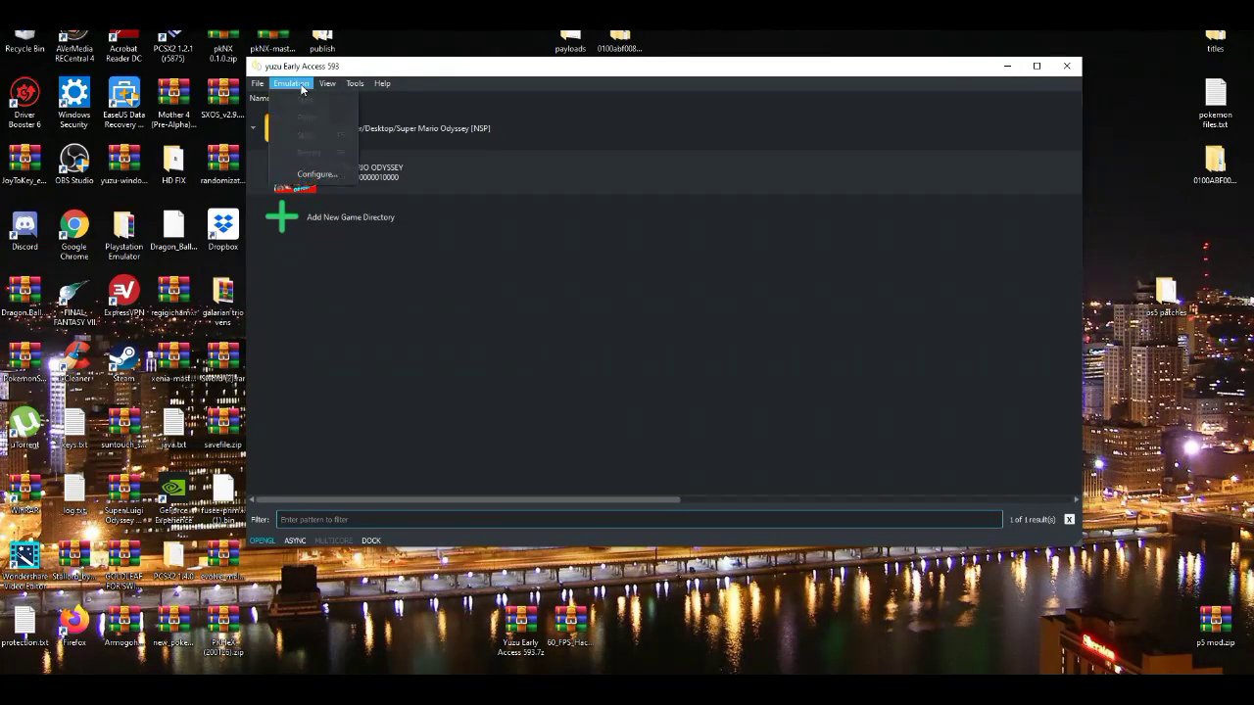
click(308, 174)
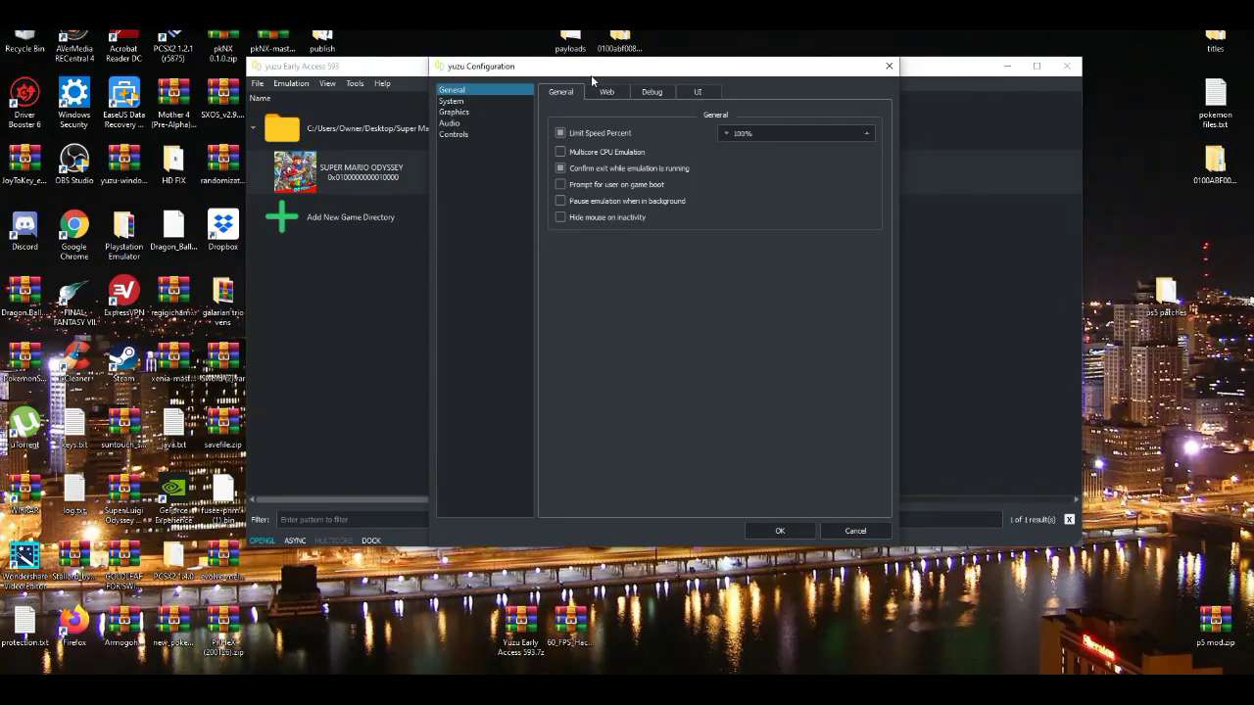
drag(590, 76, 582, 81)
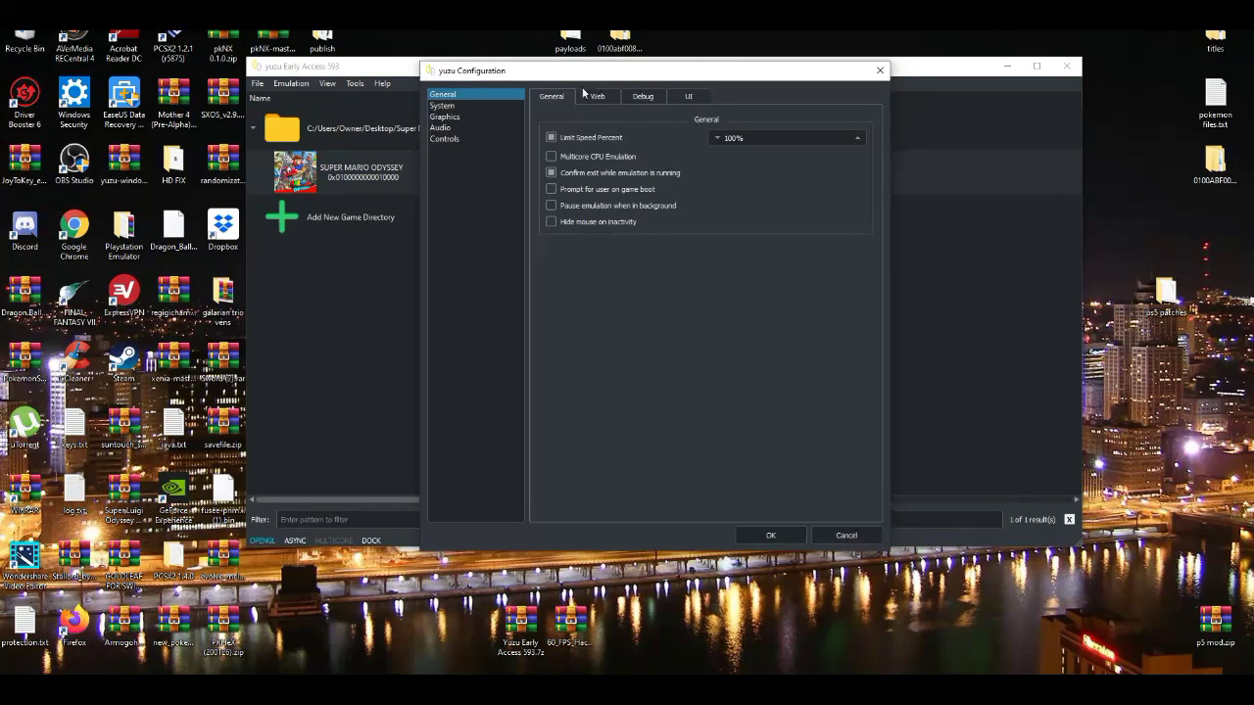
click(556, 157)
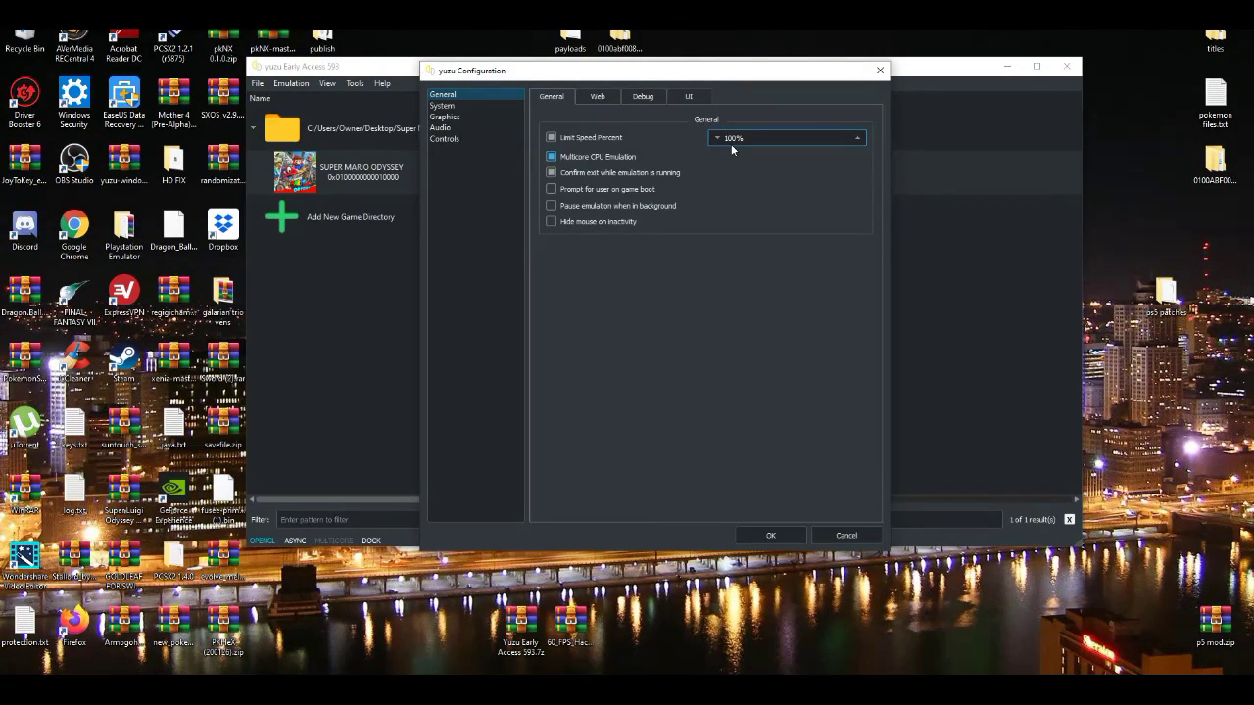
Configure the advanced graphics settings with assembly shaders enabled, High accuracy level and 16x anisotropic filtering.
click(457, 117)
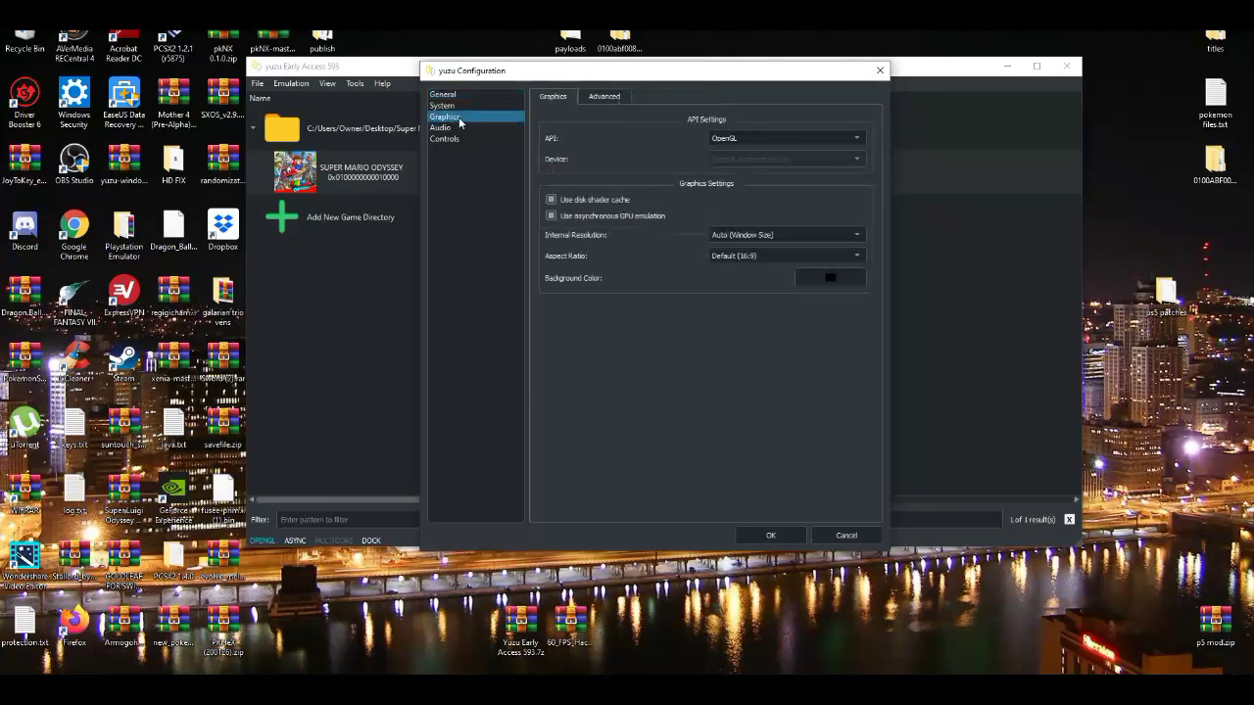
click(616, 99)
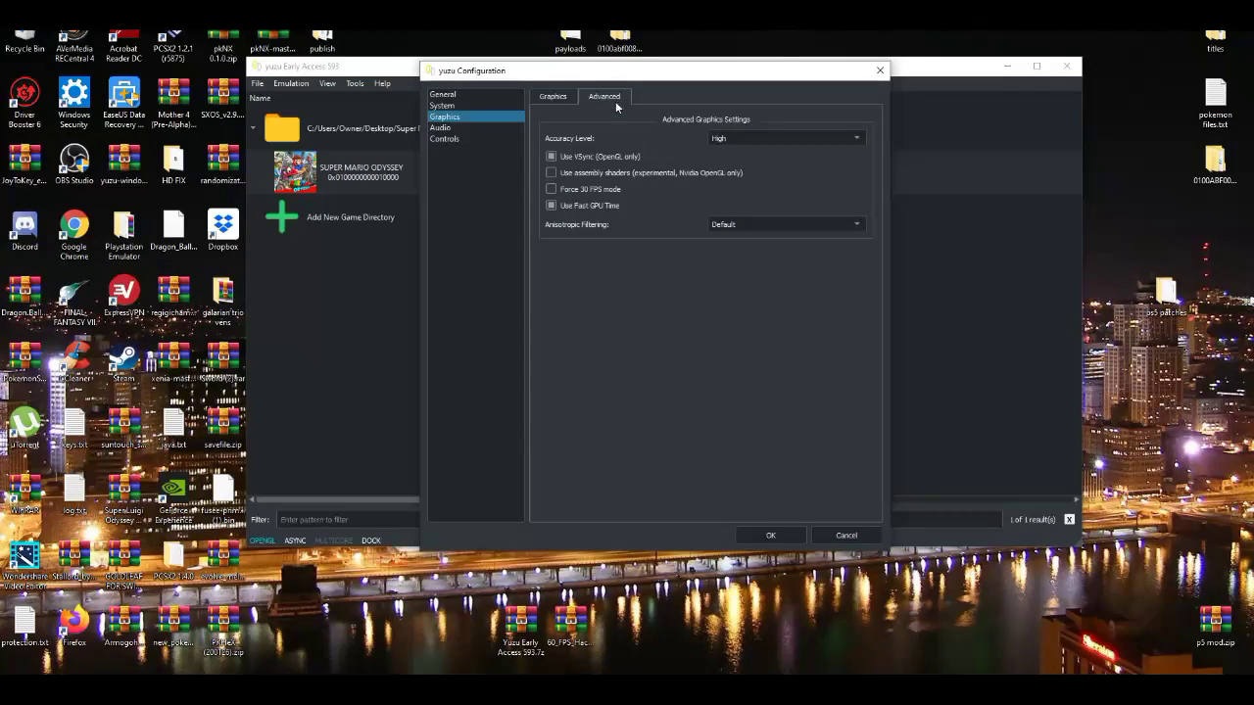
click(552, 173)
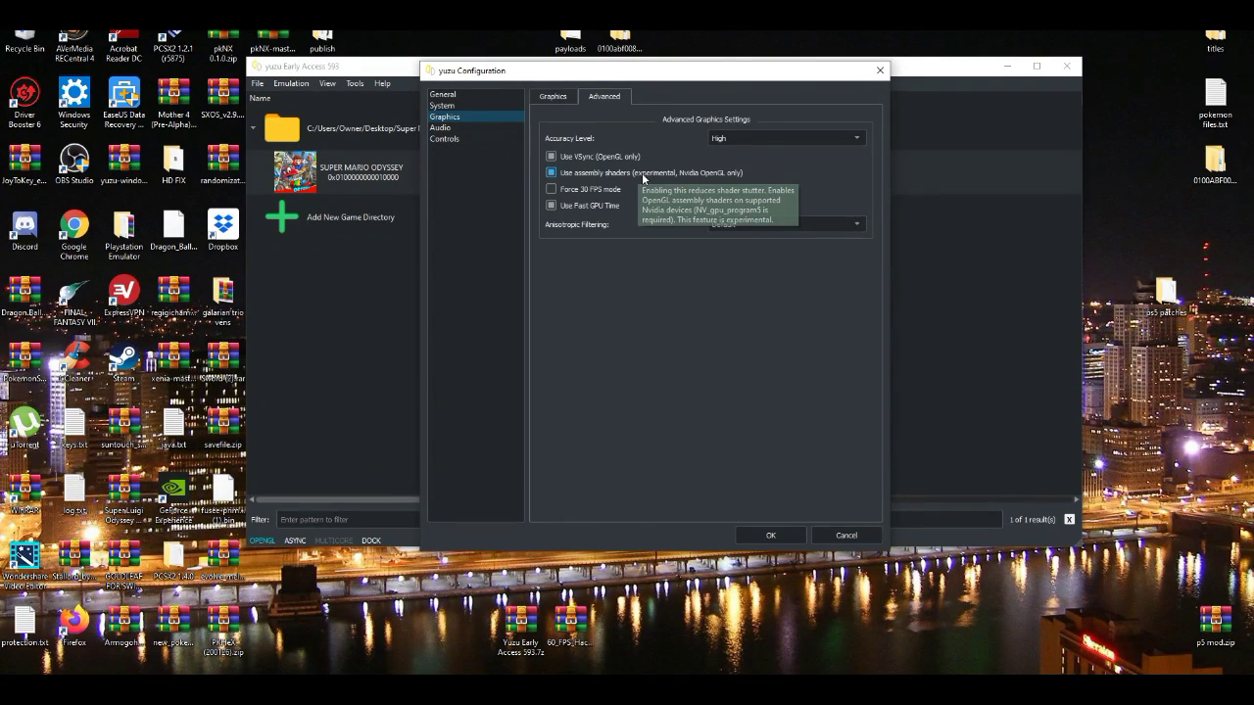
click(795, 143)
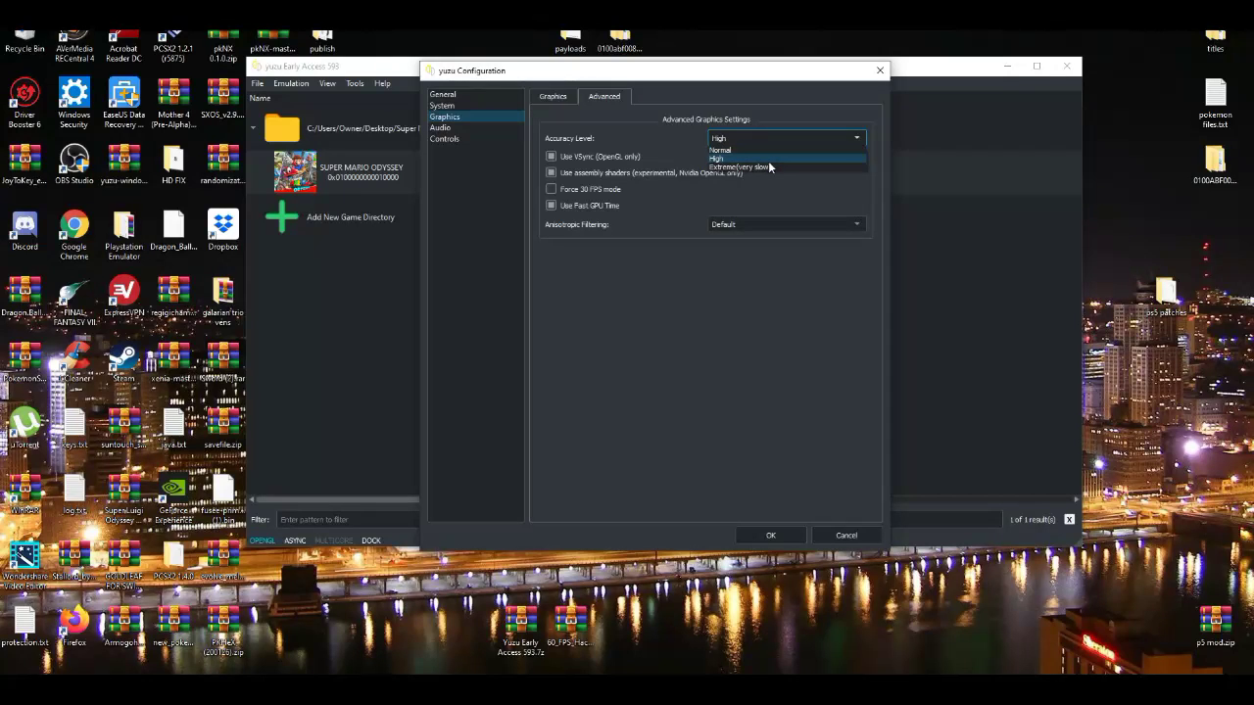
click(771, 167)
click(755, 221)
click(741, 270)
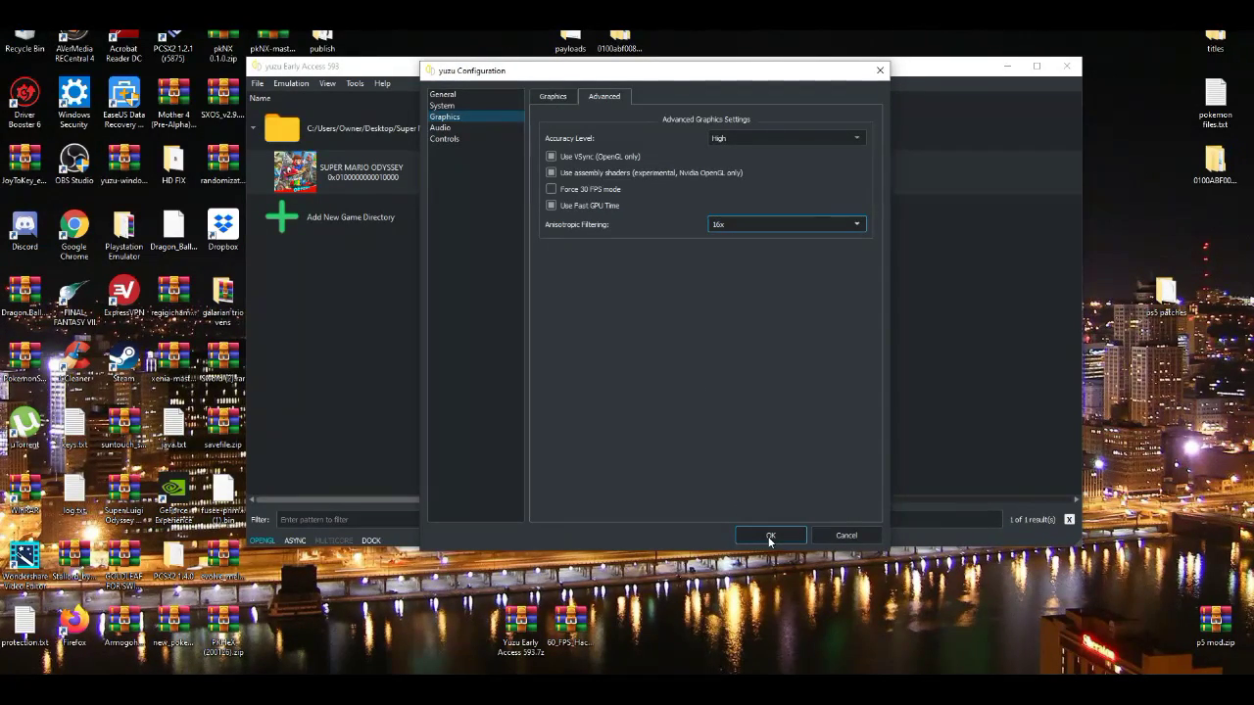
Review the system, graphics and advanced graphics settings, and save the configuration.
click(460, 95)
click(466, 107)
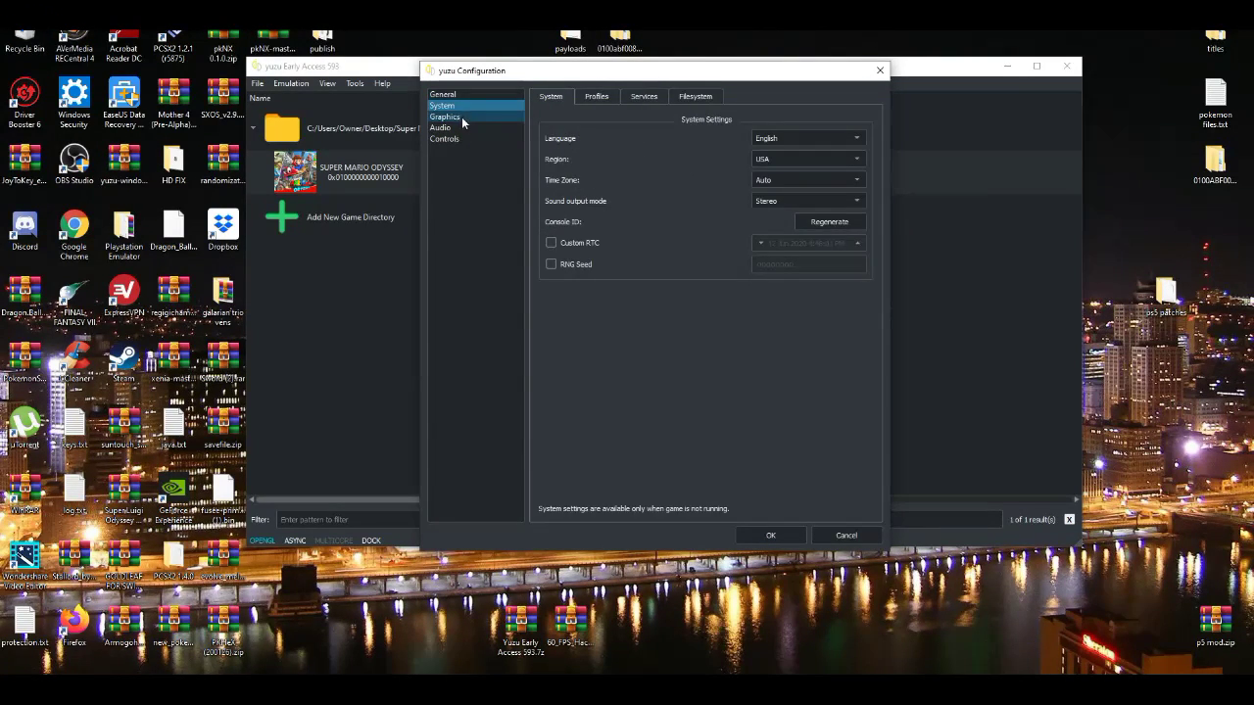
click(463, 117)
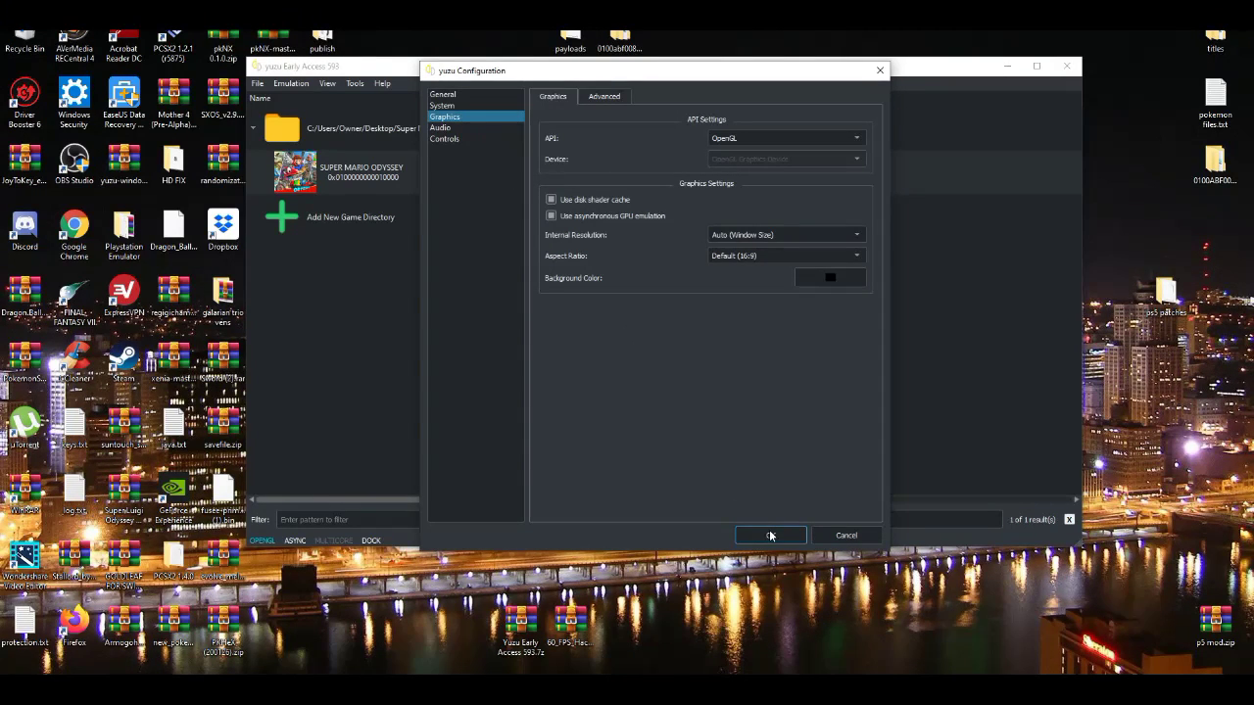
click(603, 98)
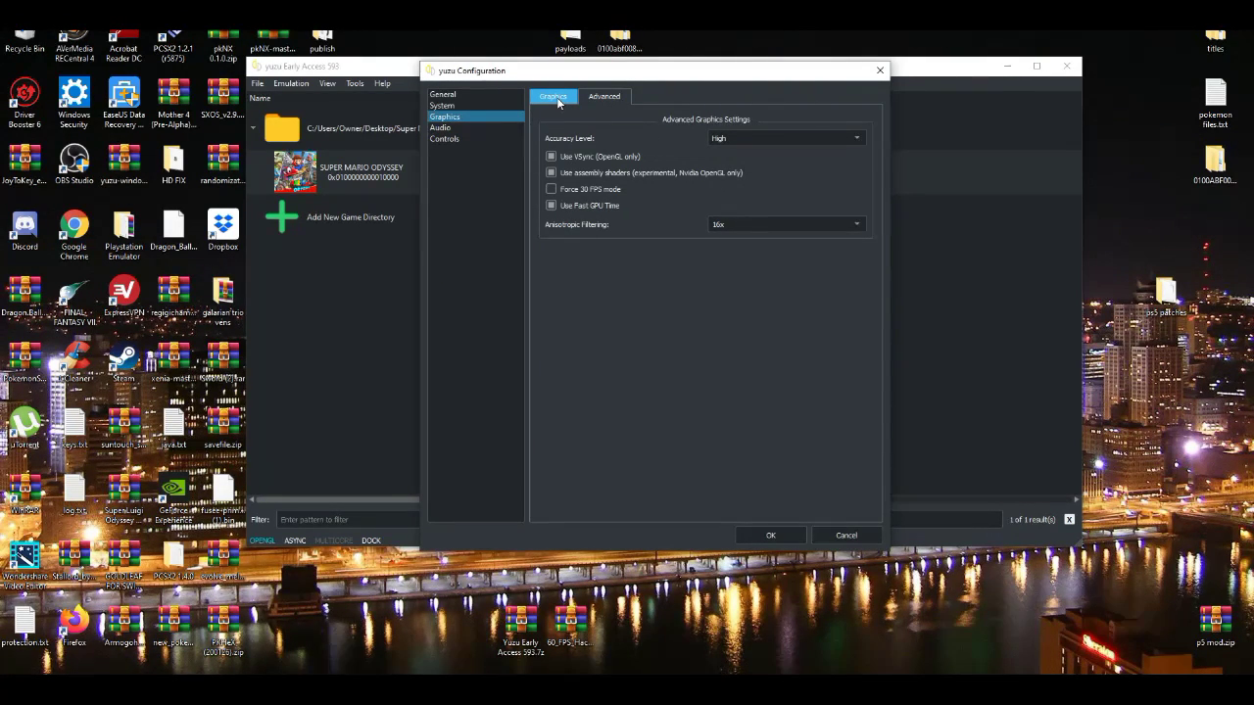
click(558, 99)
click(603, 97)
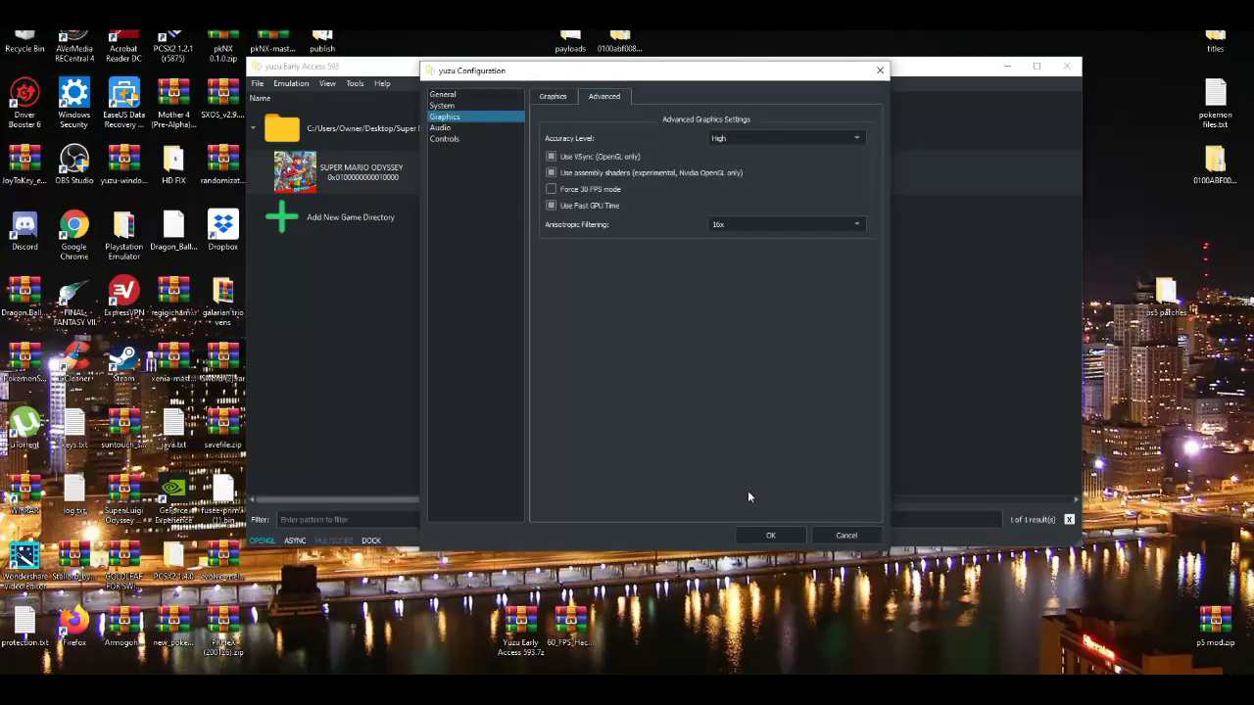
click(770, 537)
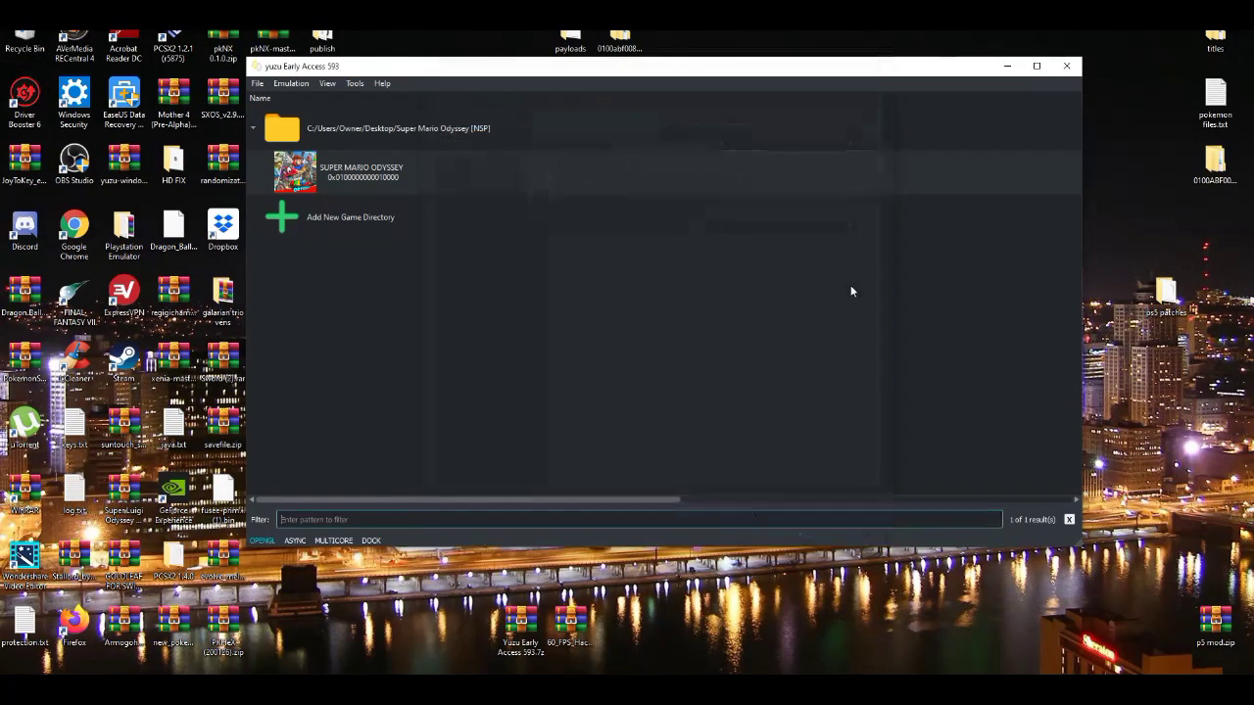
Switch to NVIDIA Control Panel and examine its image preview, global 3D and PhysX configuration pages.
click(1008, 66)
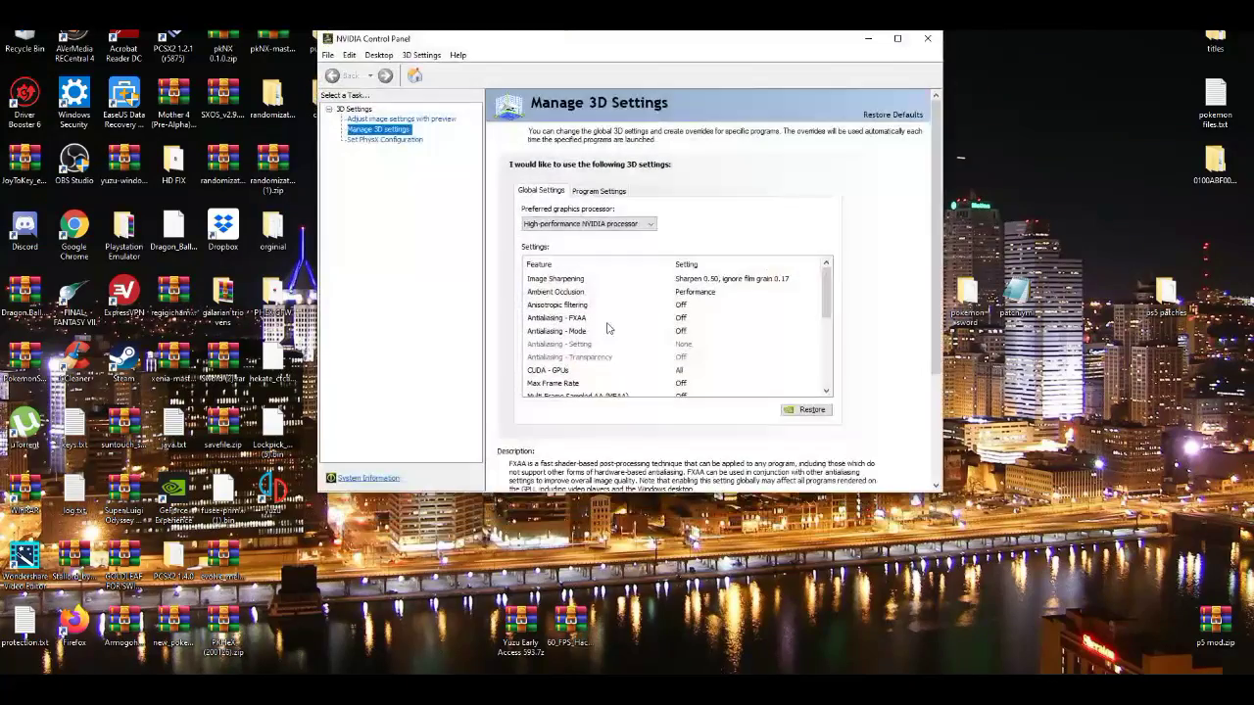
click(439, 119)
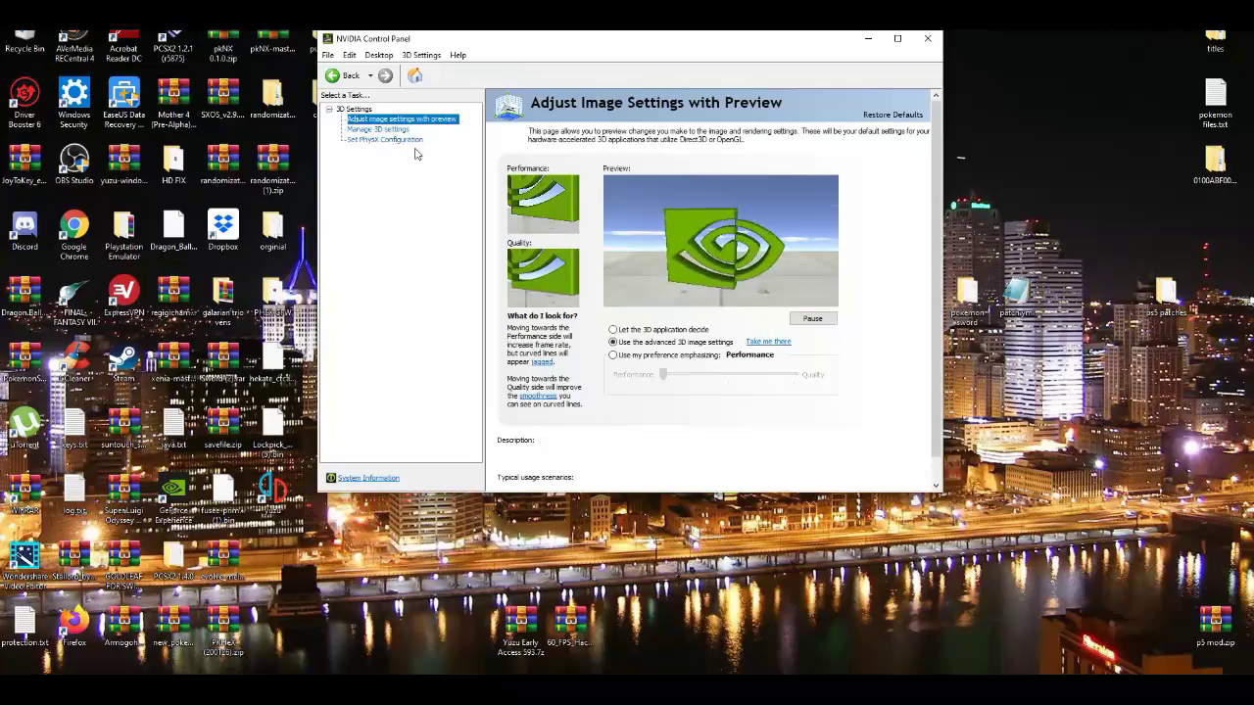
click(396, 140)
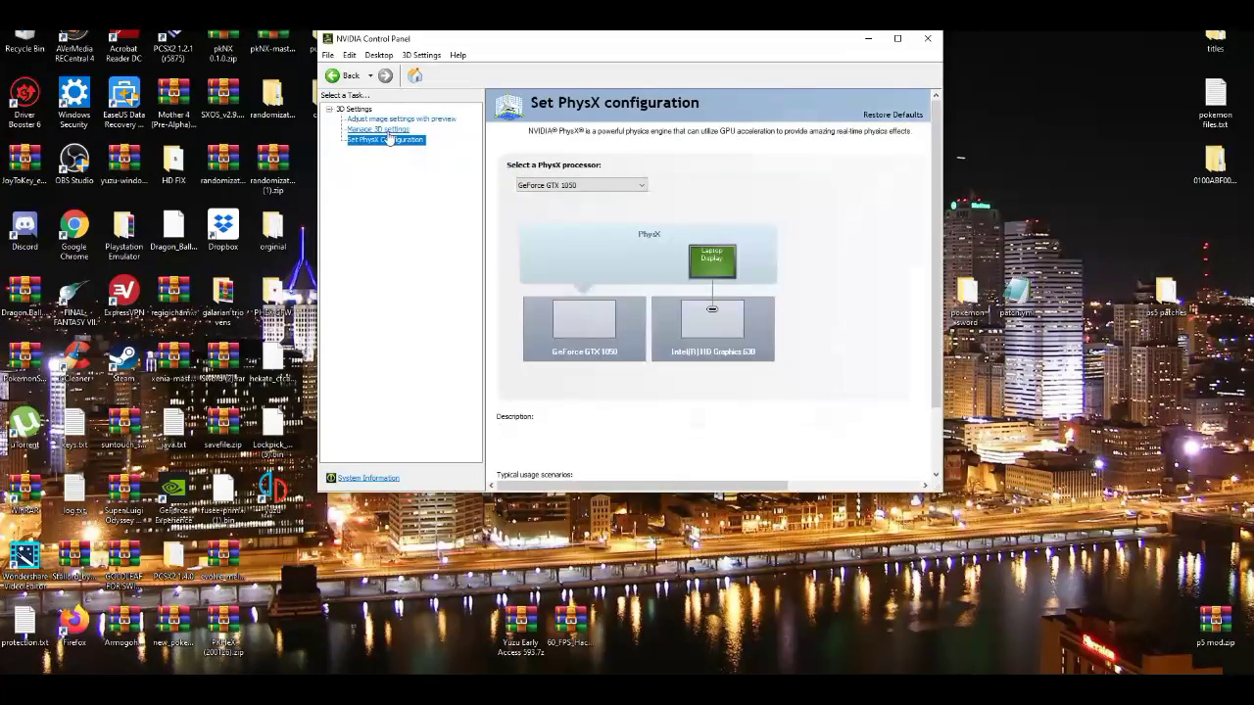
click(380, 128)
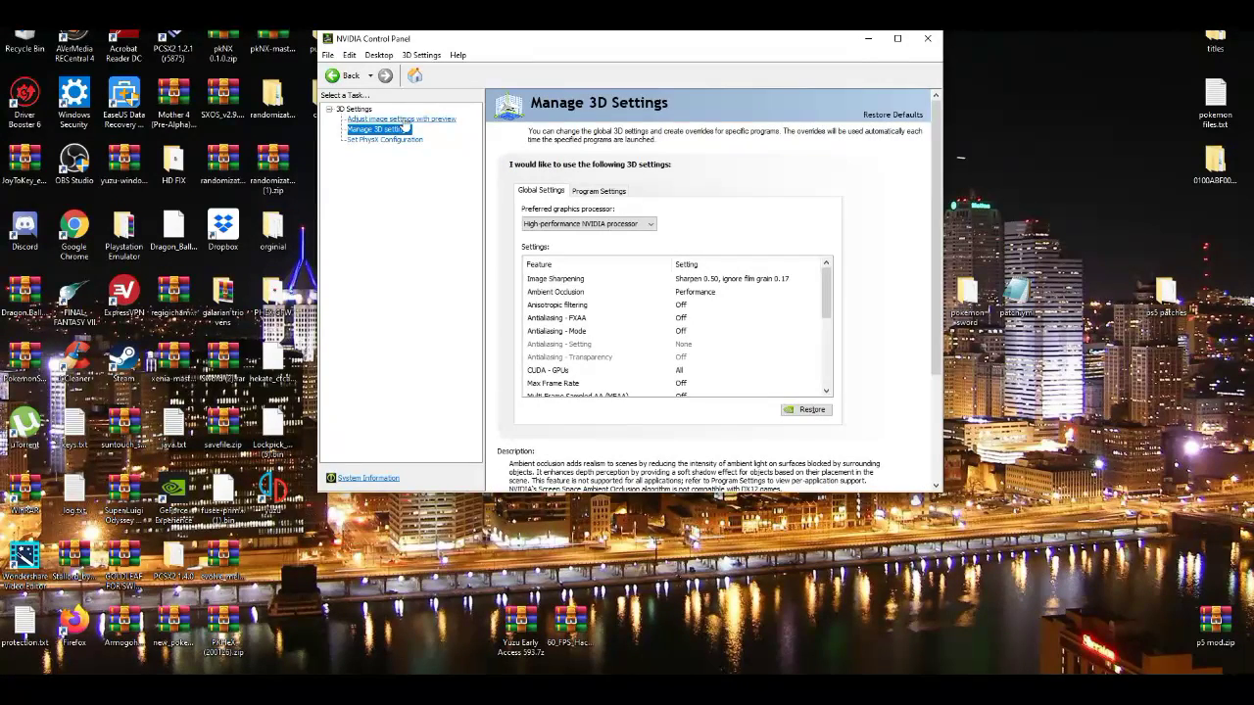
click(403, 120)
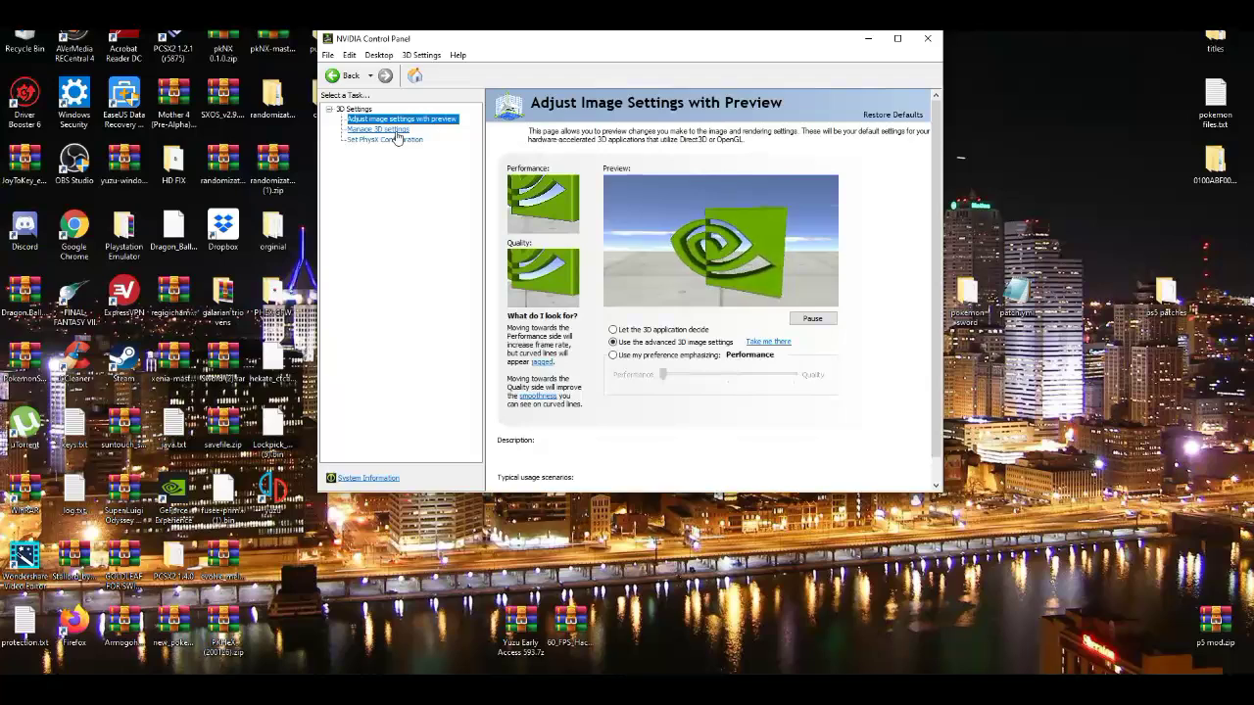
click(396, 132)
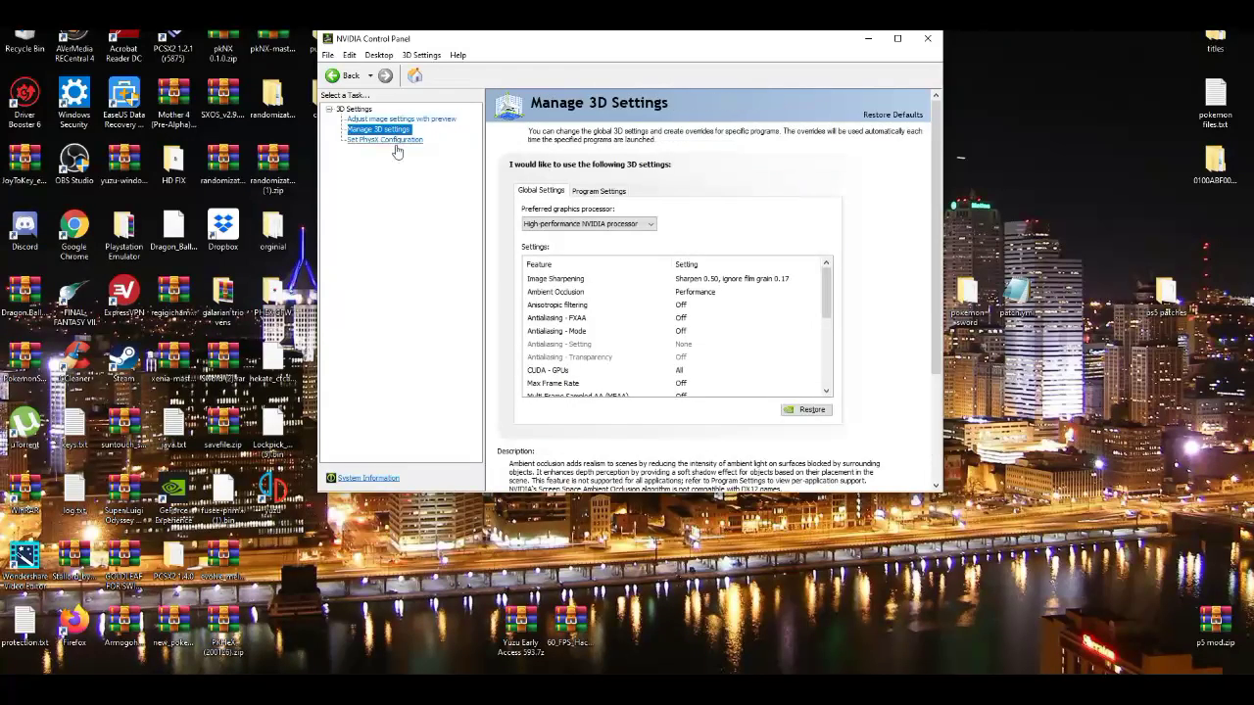
click(392, 140)
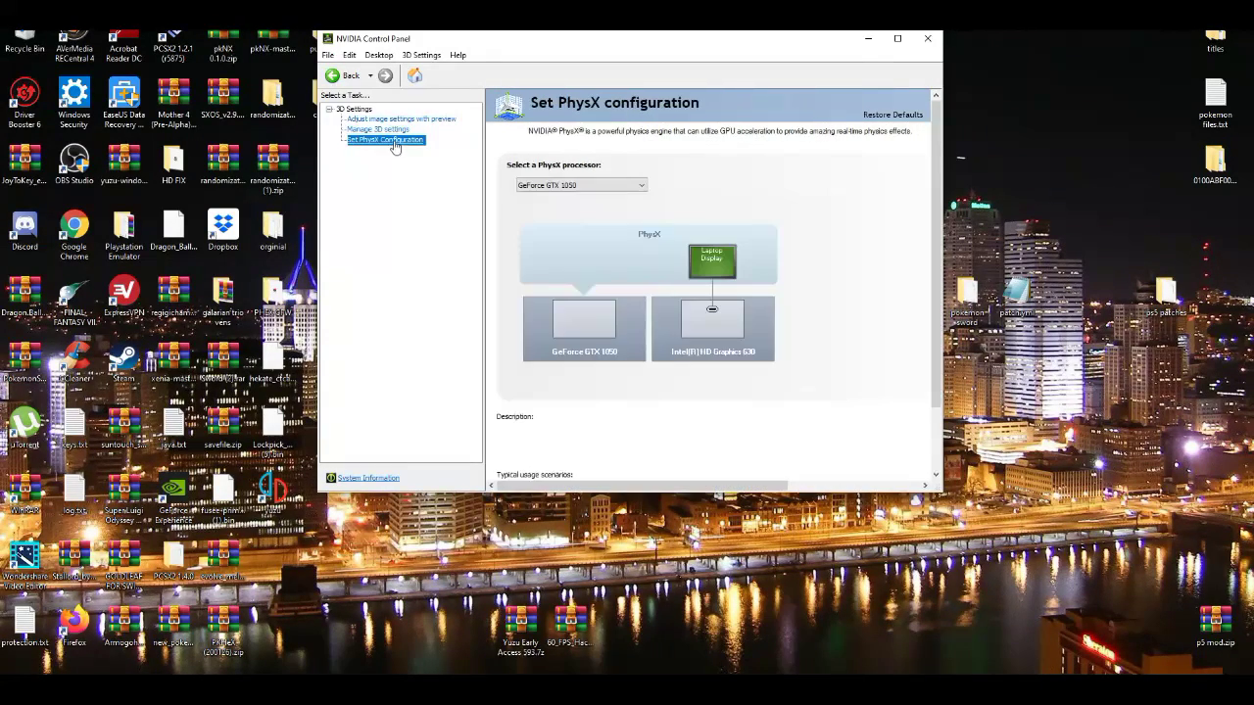
click(391, 130)
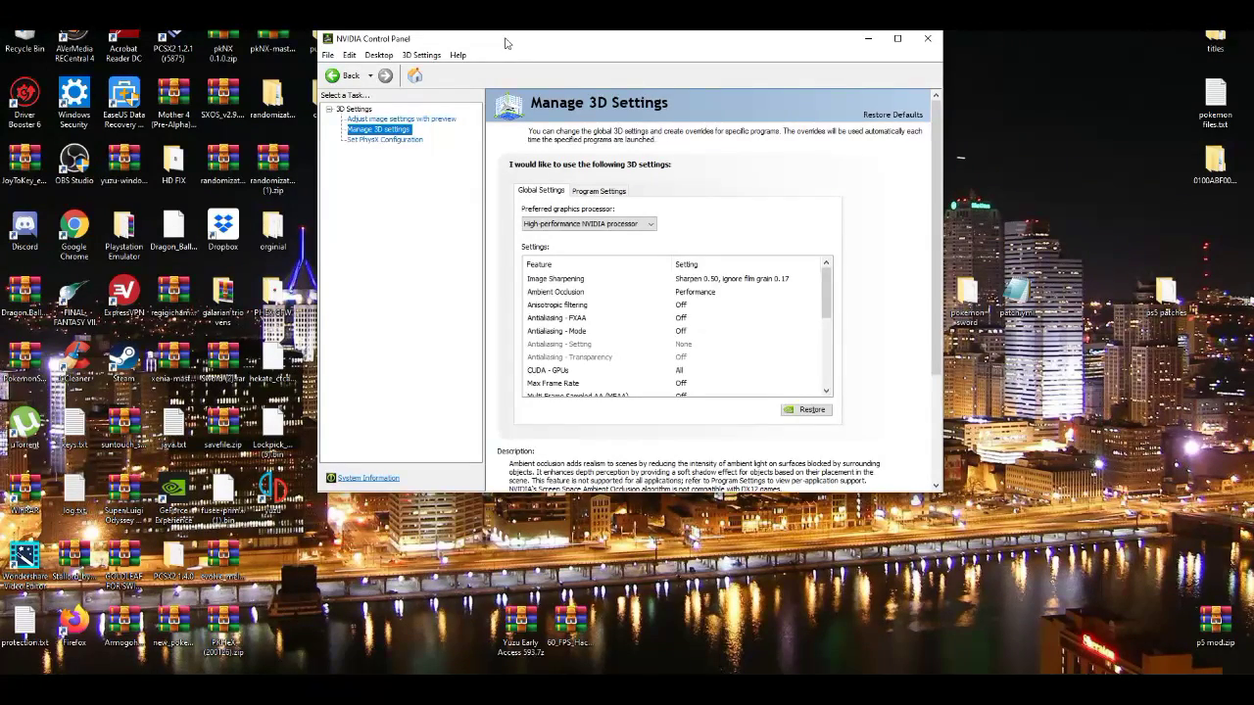
click(401, 119)
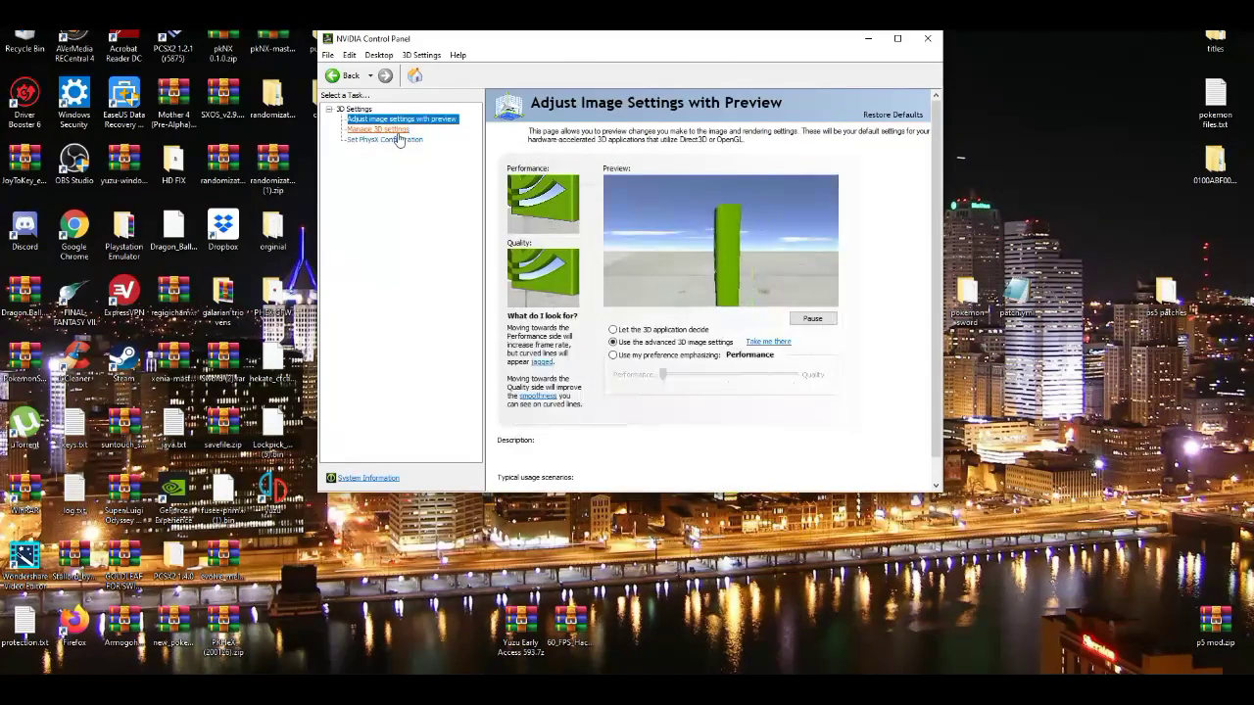
click(396, 129)
click(393, 140)
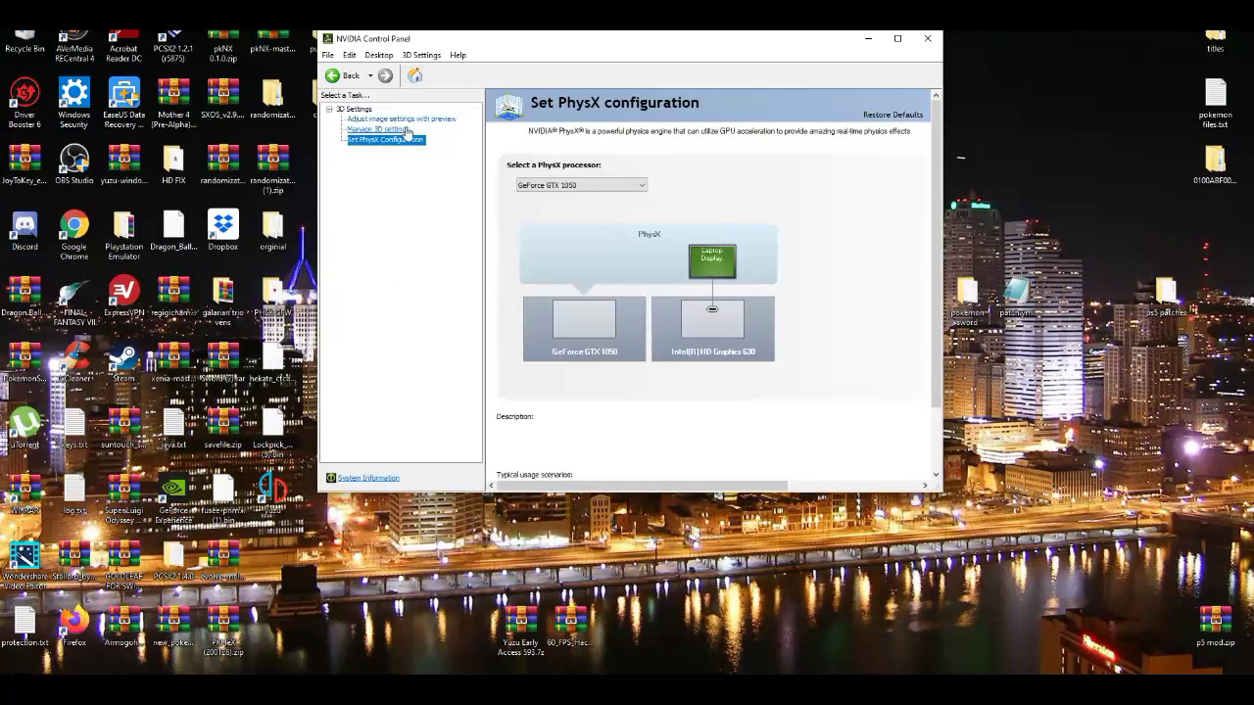
click(431, 118)
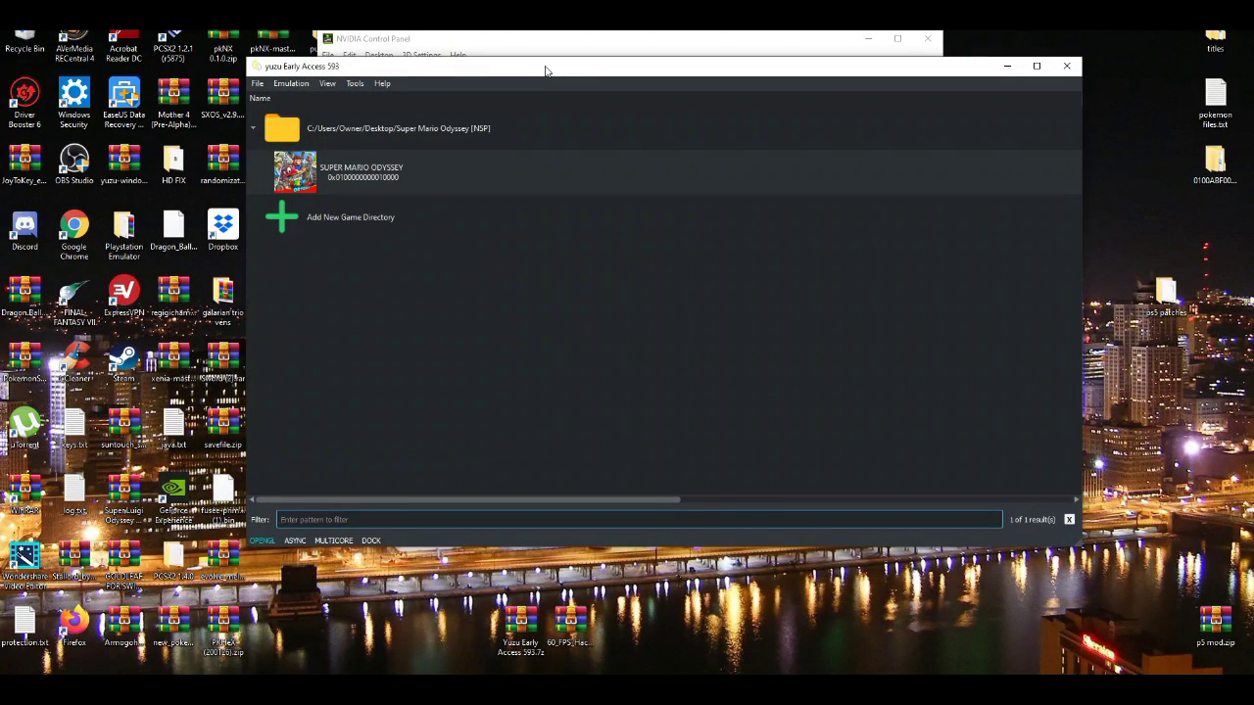
drag(540, 69, 525, 73)
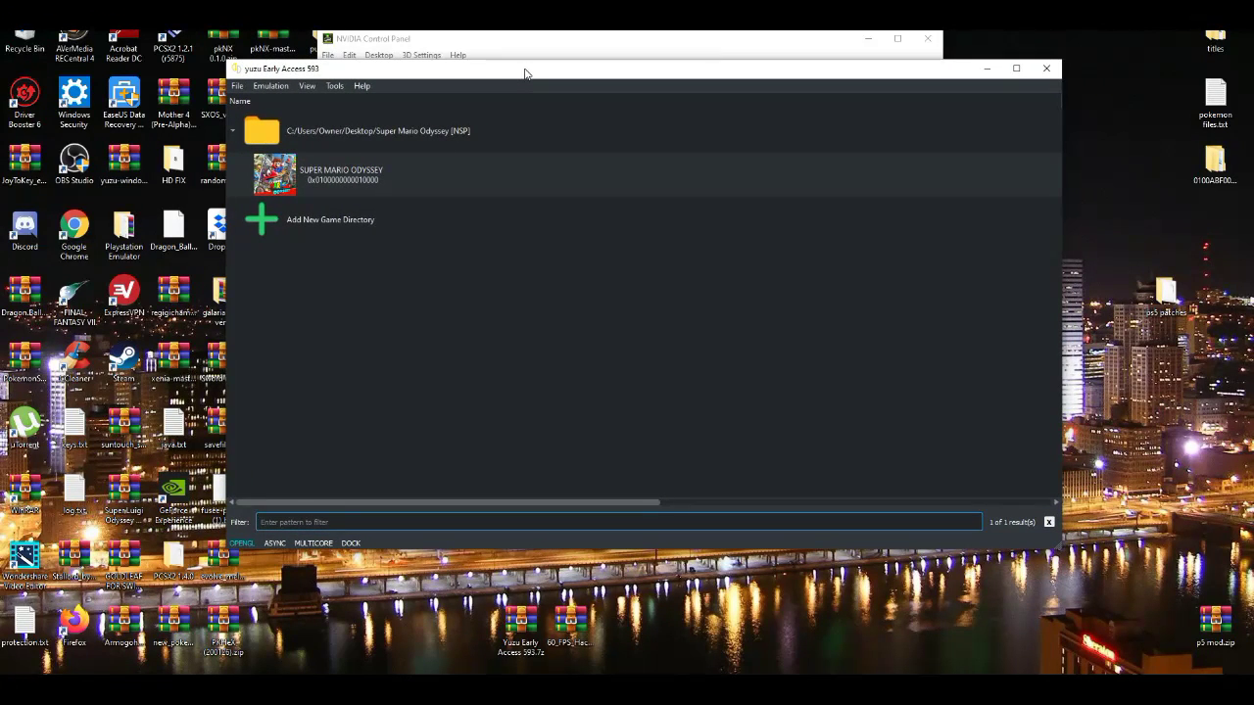